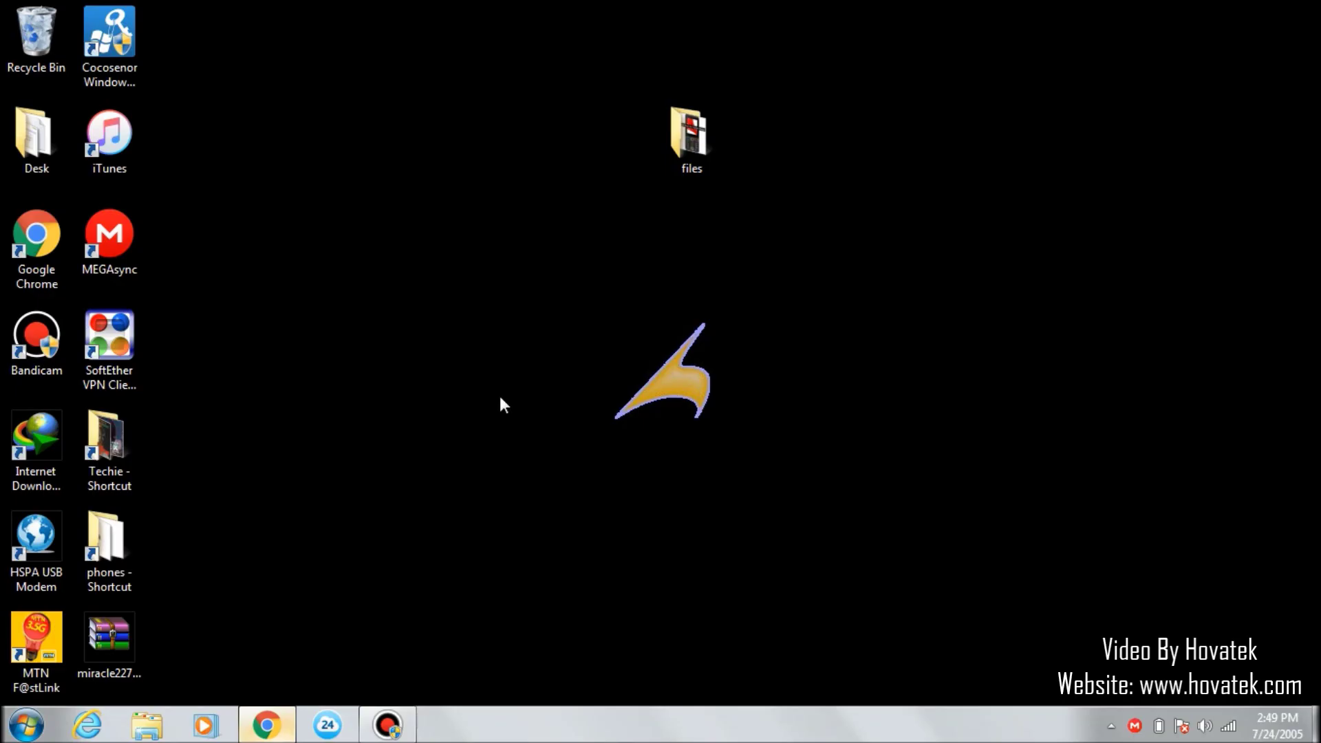
Step: Open the desktop files folder, then bring up the Hovatek Android firmware thread in Chrome
{"action": "double_click", "coordinate": [692, 150]}
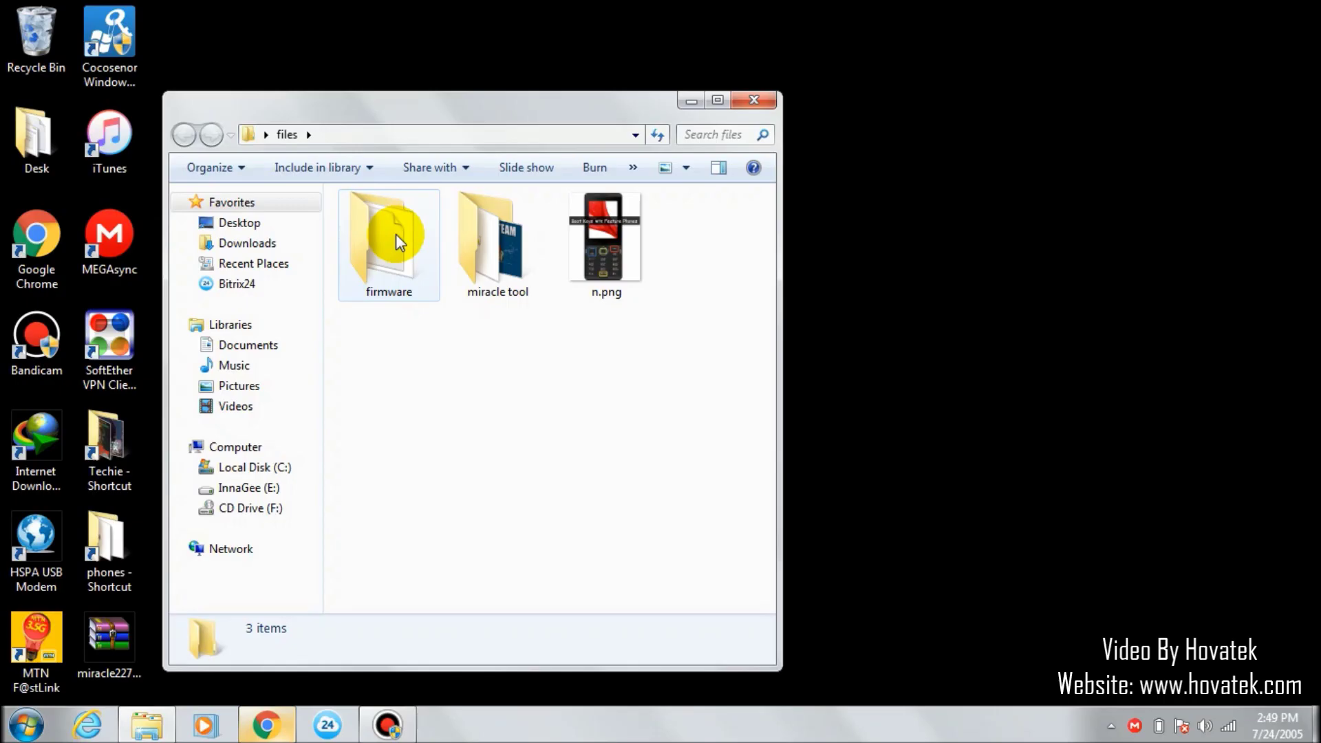
{"action": "left_click", "coordinate": [266, 724]}
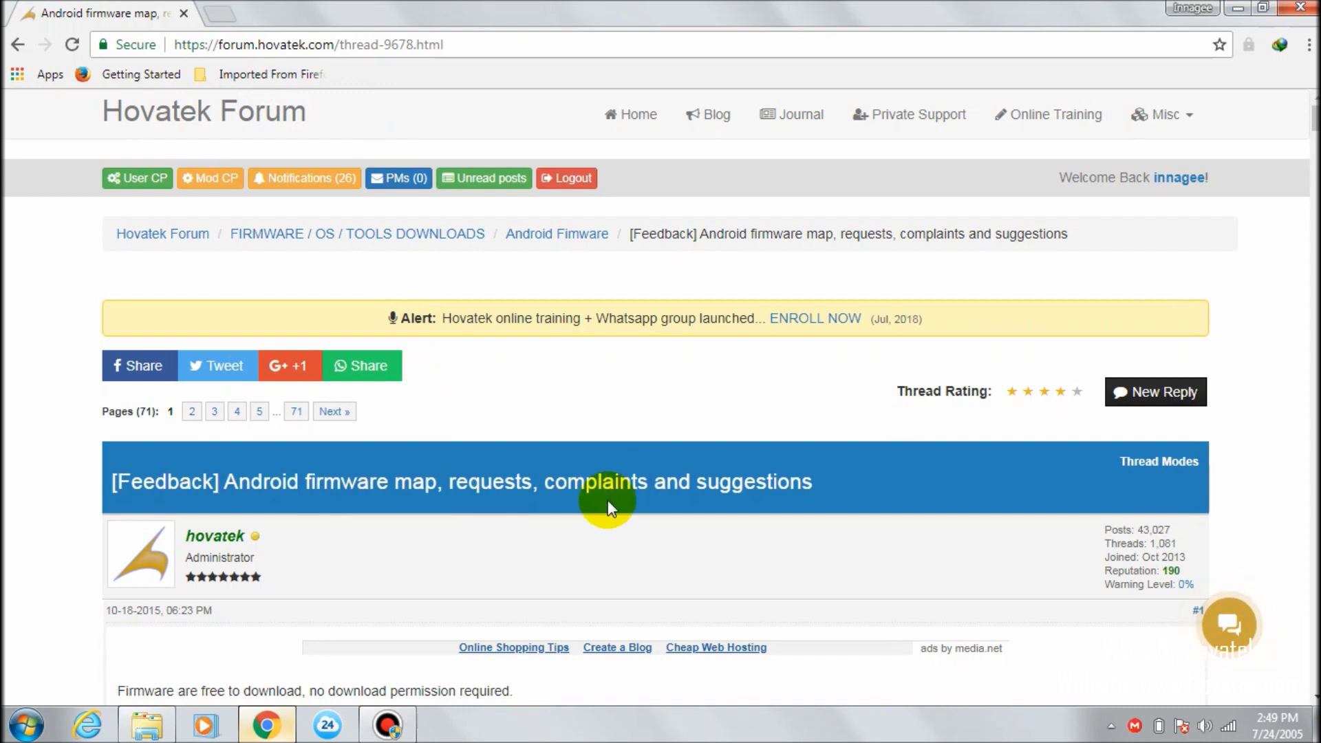
Step: Skim the Hovatek firmware thread and minimize Chrome to reveal the files folder
{"action": "scroll", "coordinate": [608, 499], "scroll_direction": "down", "scroll_amount": 20}
{"action": "scroll", "coordinate": [608, 501], "scroll_direction": "up", "scroll_amount": 20}
{"action": "left_click", "coordinate": [1239, 8]}
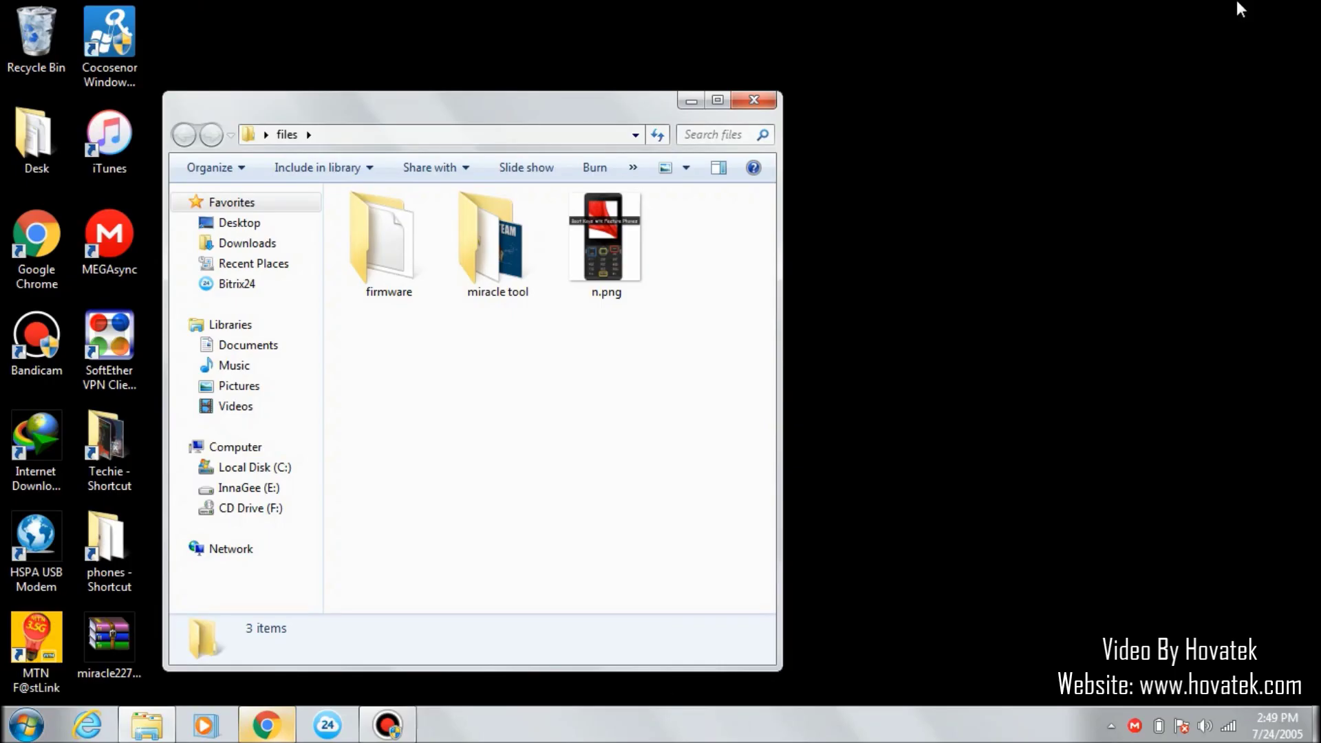
Step: In the firmware folder, check the BIN file's Properties to confirm it is 4.00 MB
{"action": "left_click", "coordinate": [494, 225]}
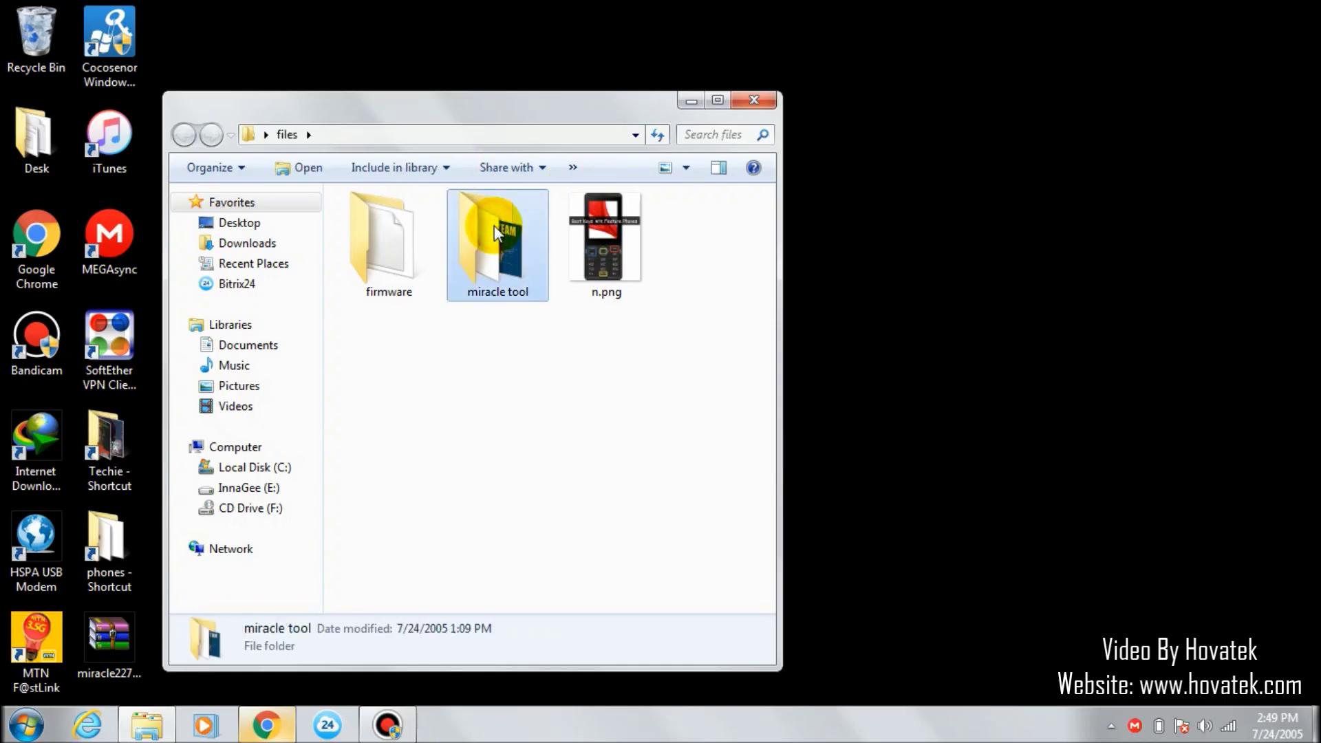
{"action": "double_click", "coordinate": [370, 265]}
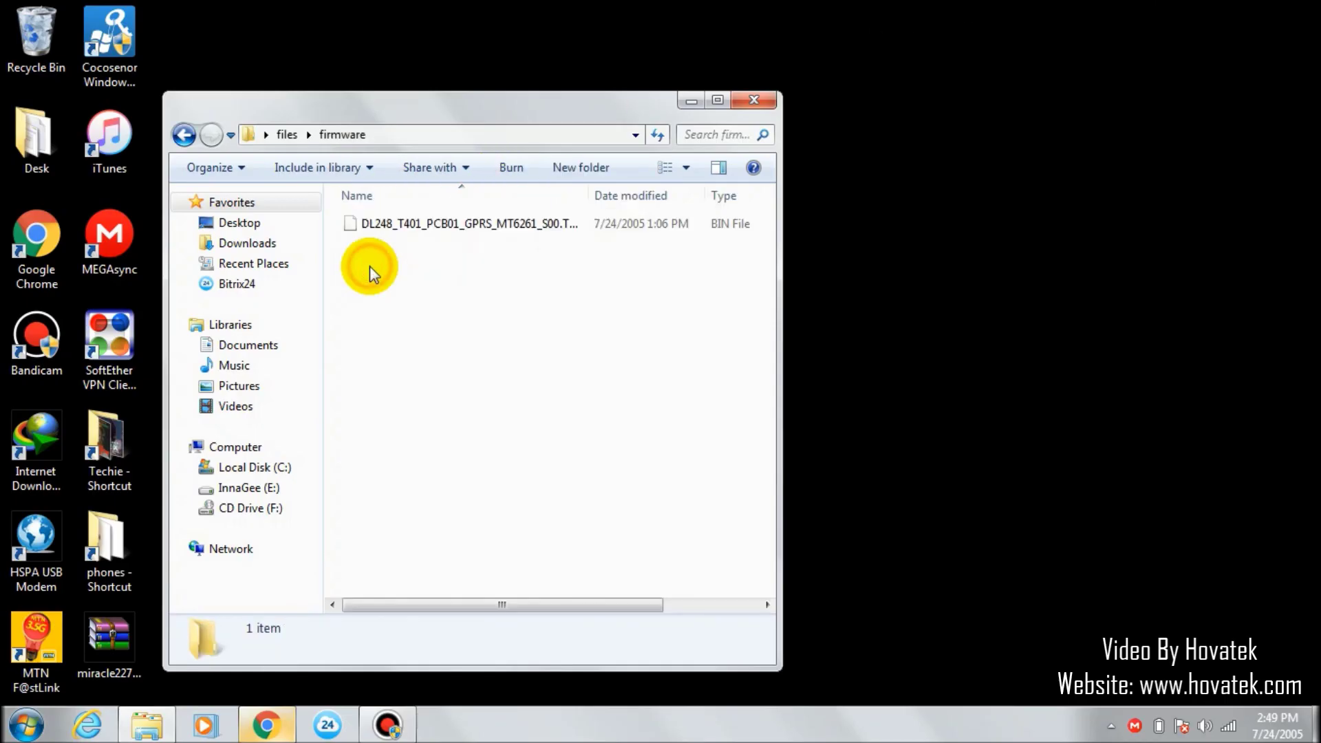
{"action": "left_click", "coordinate": [437, 224]}
{"action": "right_click", "coordinate": [435, 221]}
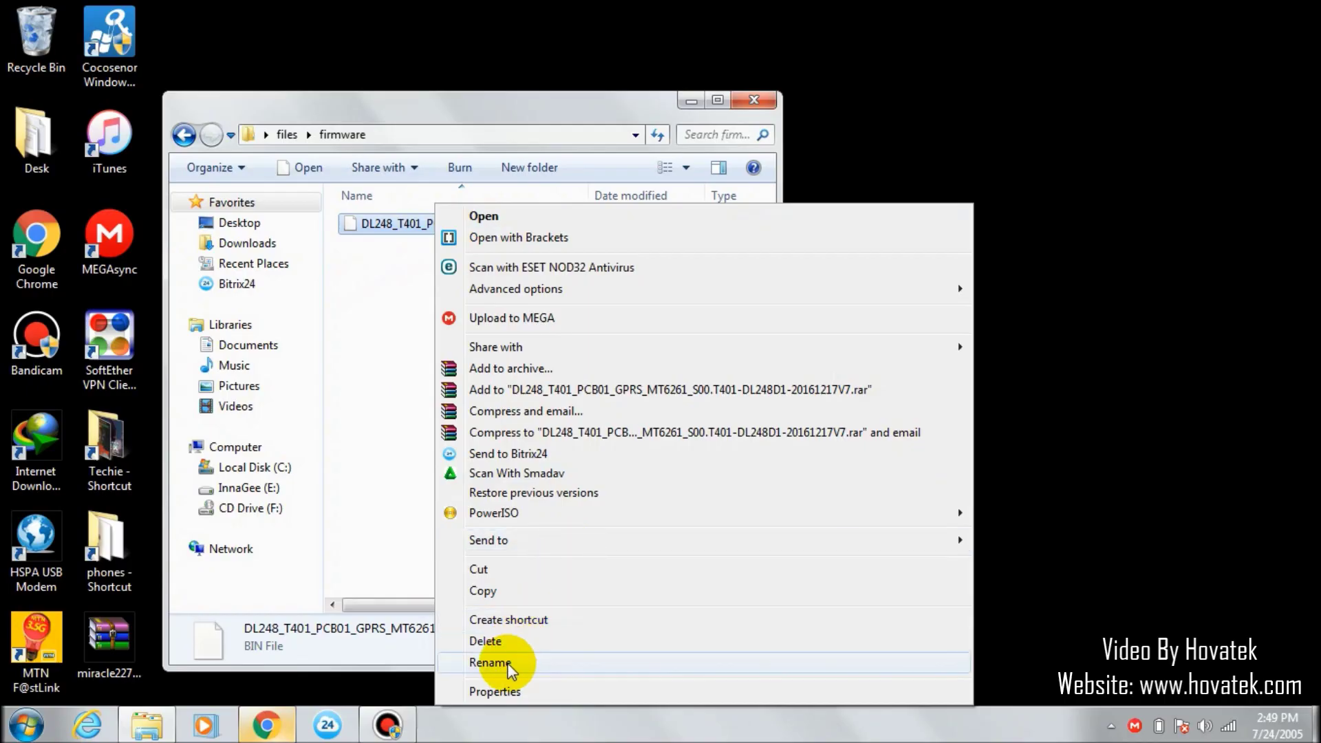
{"action": "left_click", "coordinate": [499, 691]}
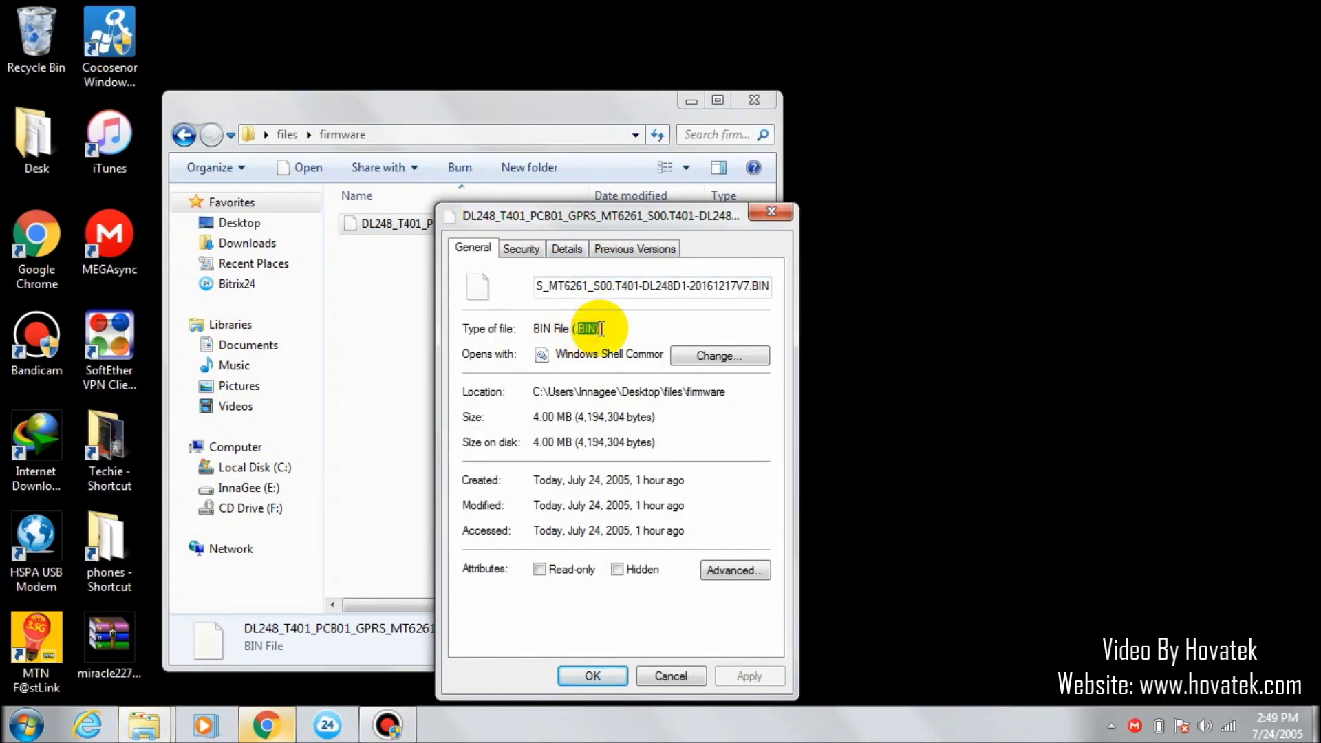
{"action": "left_click", "coordinate": [771, 213]}
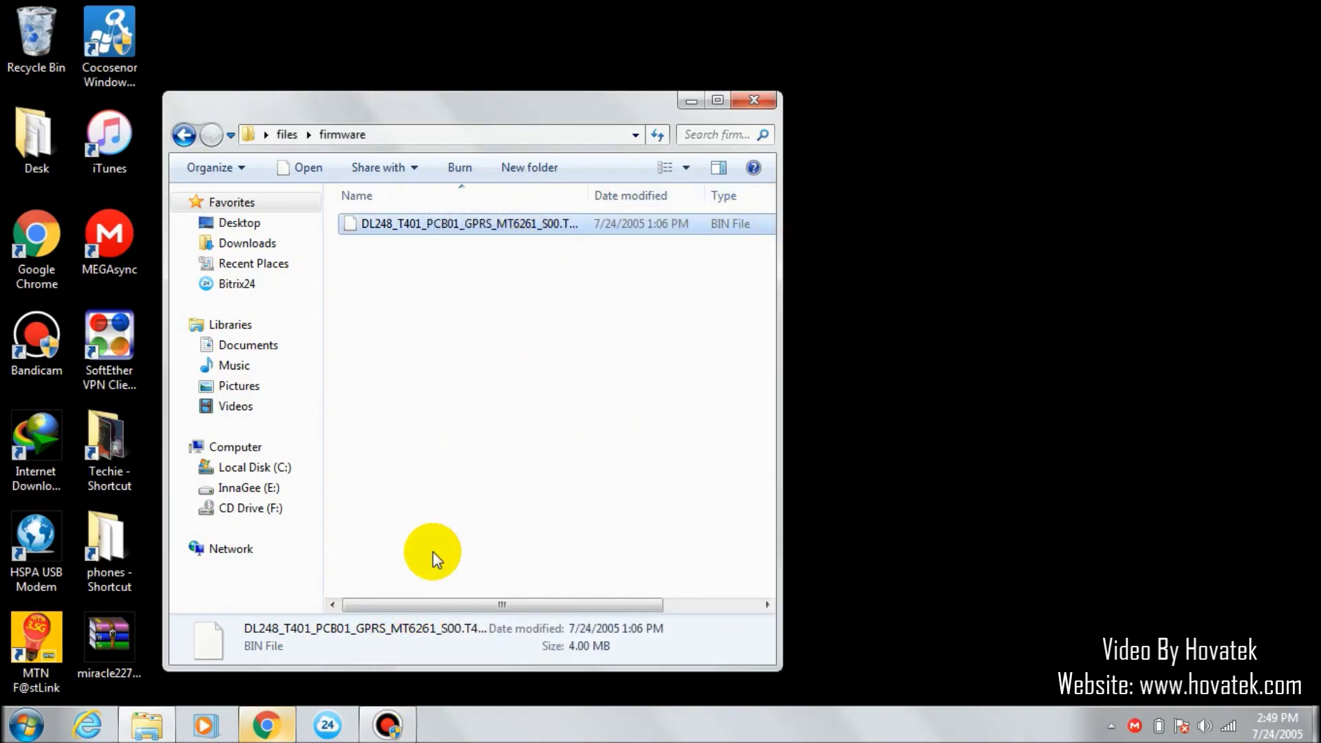
{"action": "left_click", "coordinate": [183, 135]}
Step: Launch Miracle_Loader_2.27A.exe from the miracle tool folder and show the MTK Service page
{"action": "double_click", "coordinate": [458, 227]}
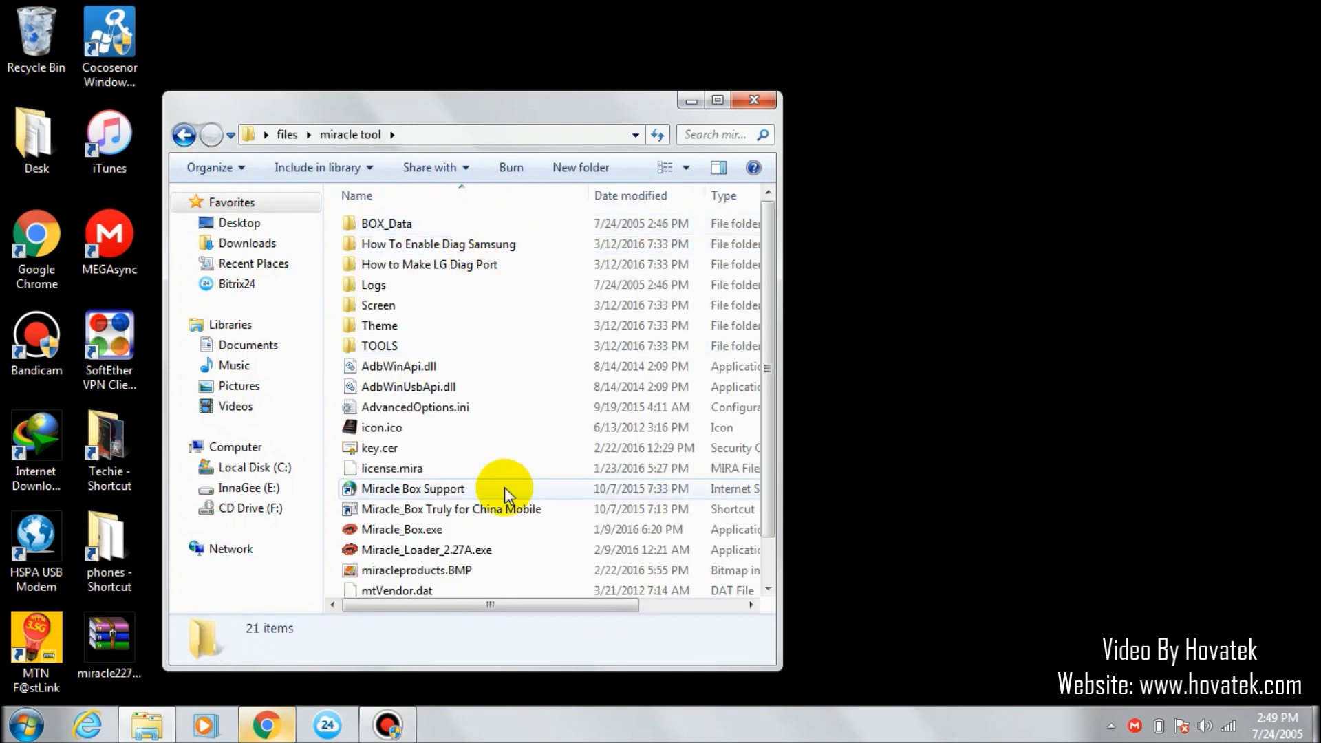
{"action": "double_click", "coordinate": [440, 550]}
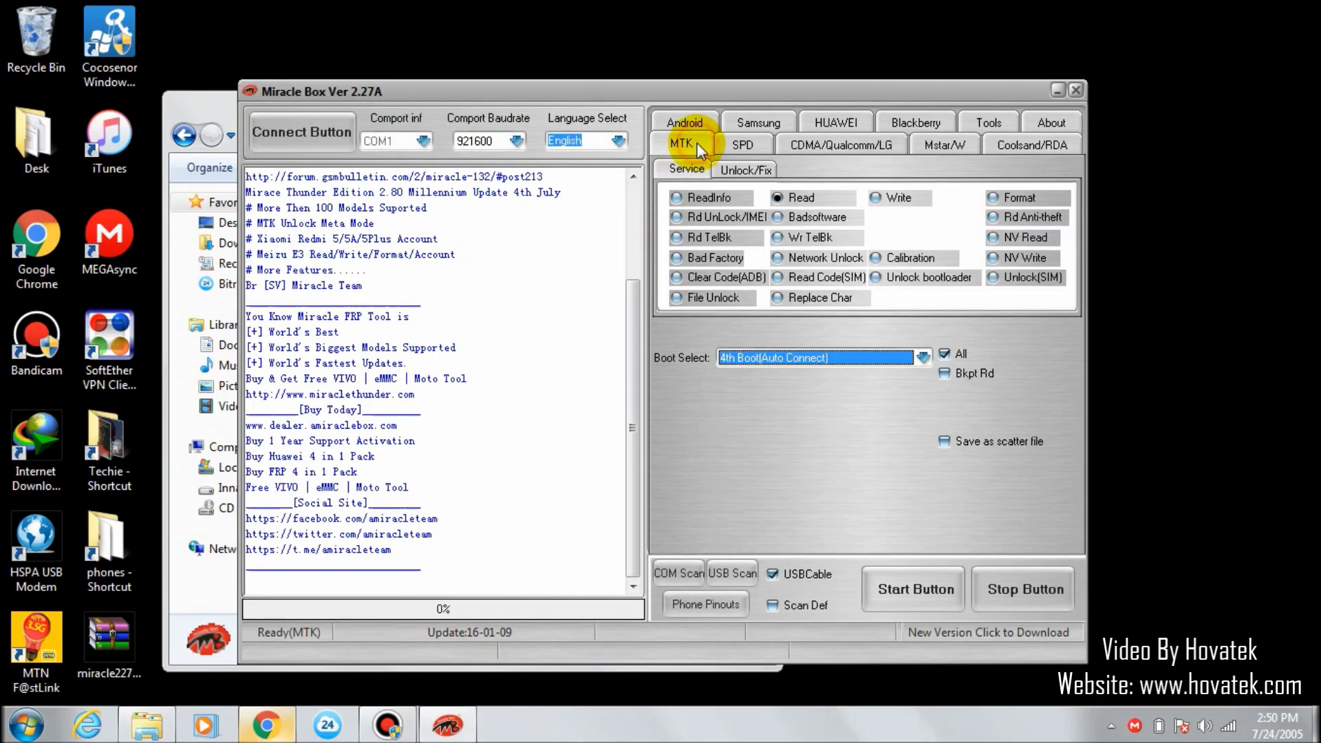
{"action": "left_click", "coordinate": [678, 173]}
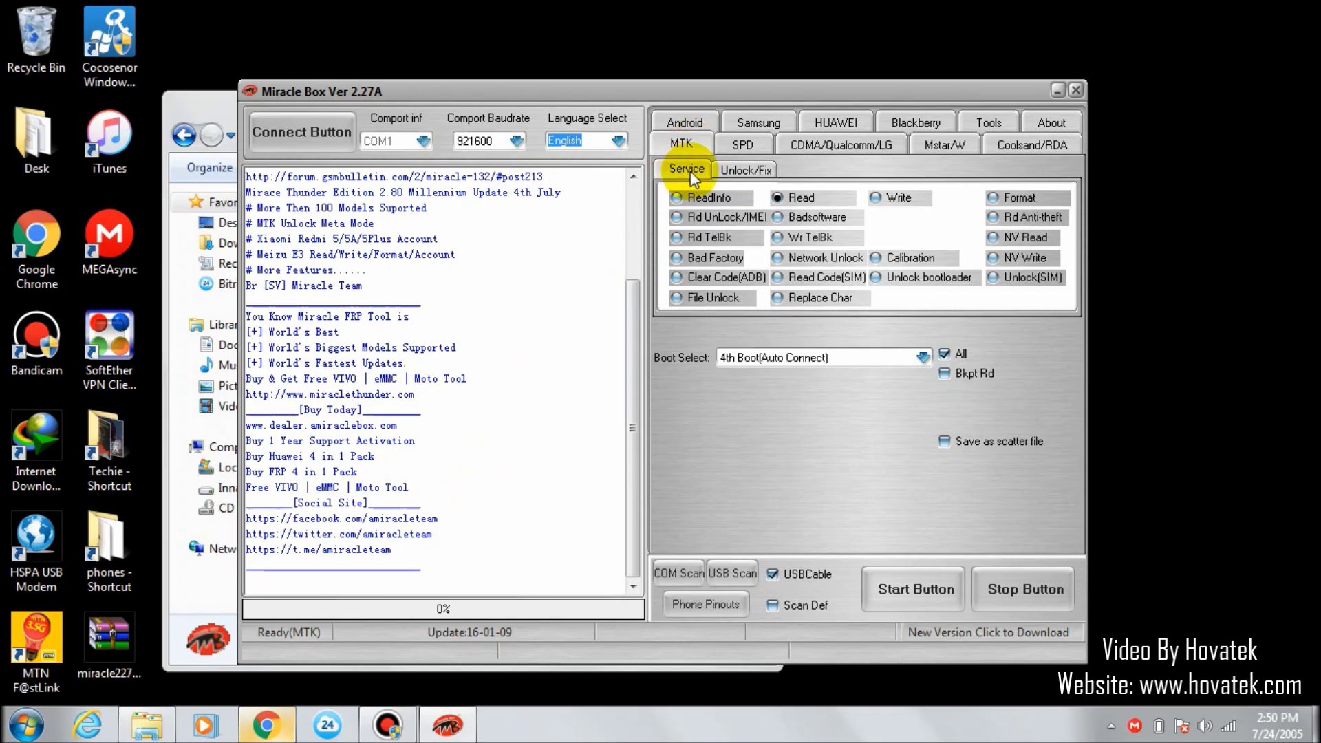
Step: Set the MTK service to Write with 4th Boot(Auto Connect) as the boot option
{"action": "left_click", "coordinate": [883, 202]}
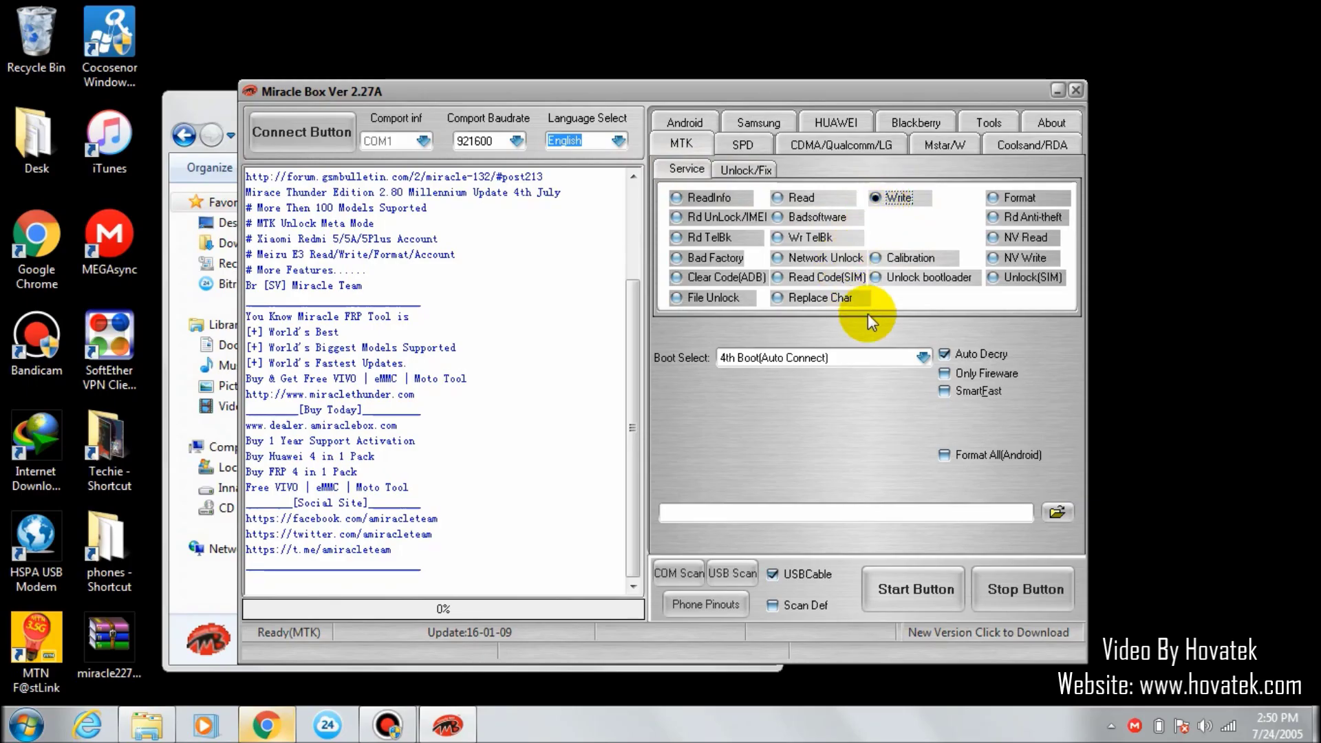
{"action": "left_click", "coordinate": [921, 358]}
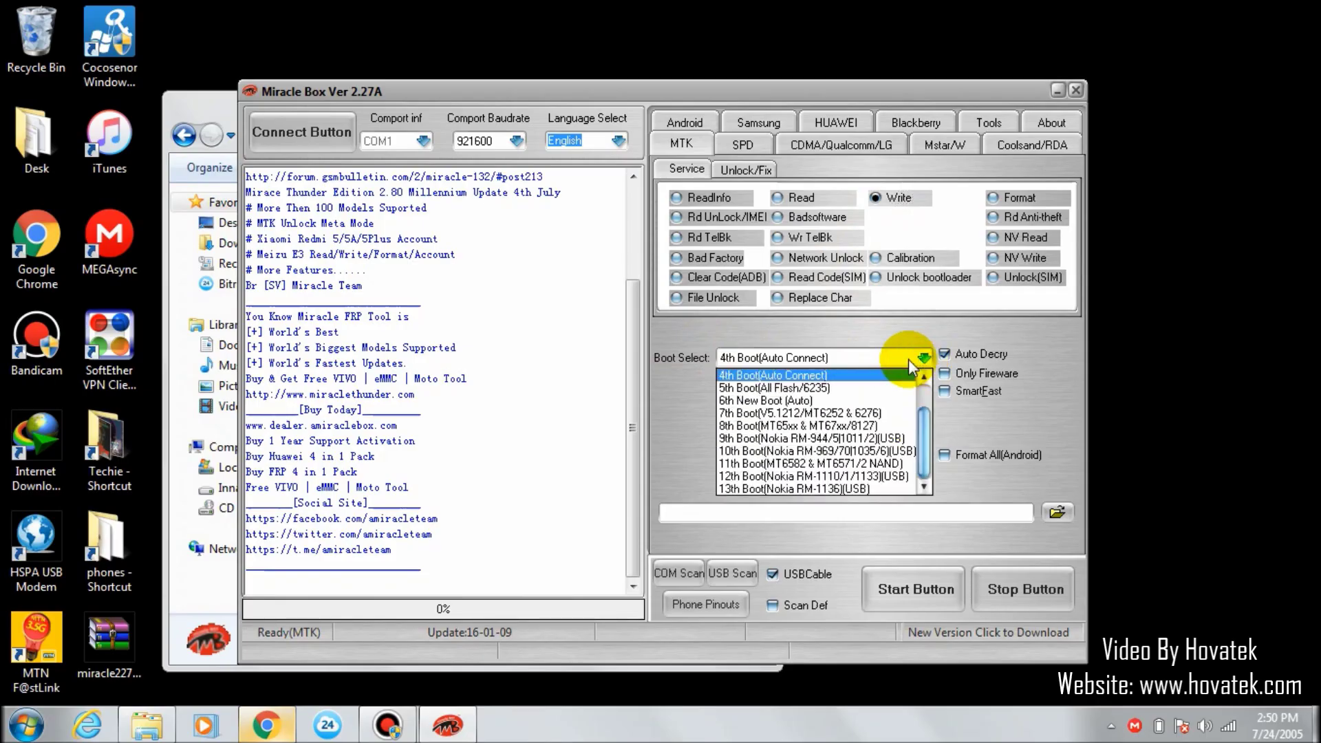
{"action": "left_click", "coordinate": [807, 375]}
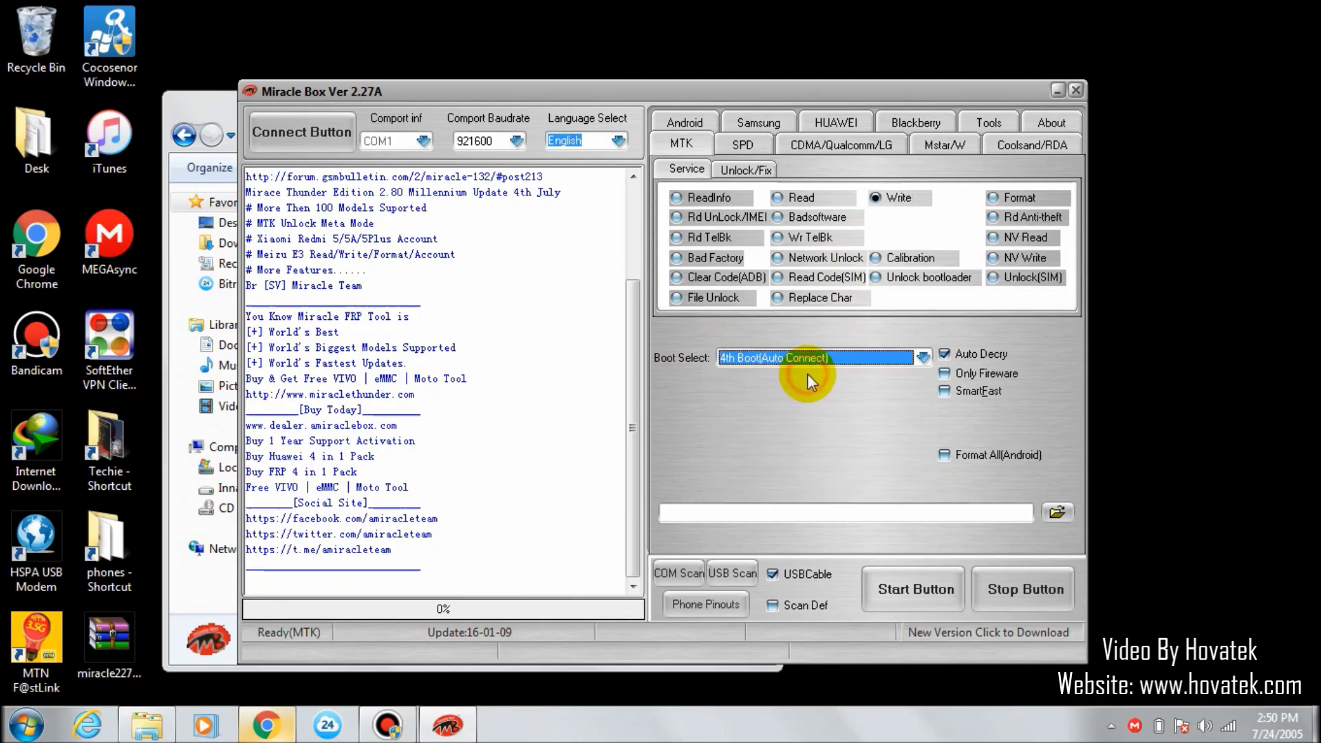
{"action": "left_click", "coordinate": [1058, 511]}
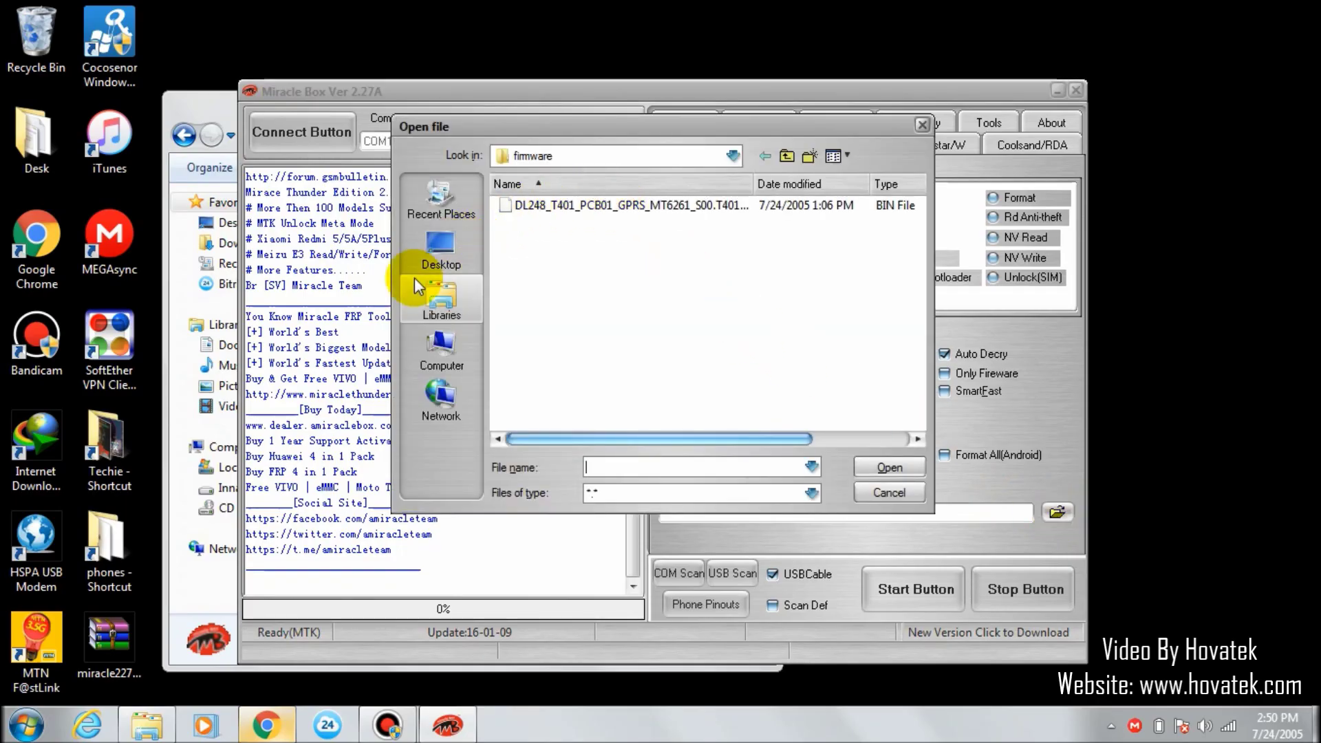
Step: Load the DL248 BIN firmware from Desktop > files > firmware and start the write
{"action": "left_click", "coordinate": [437, 249]}
{"action": "left_click", "coordinate": [542, 263]}
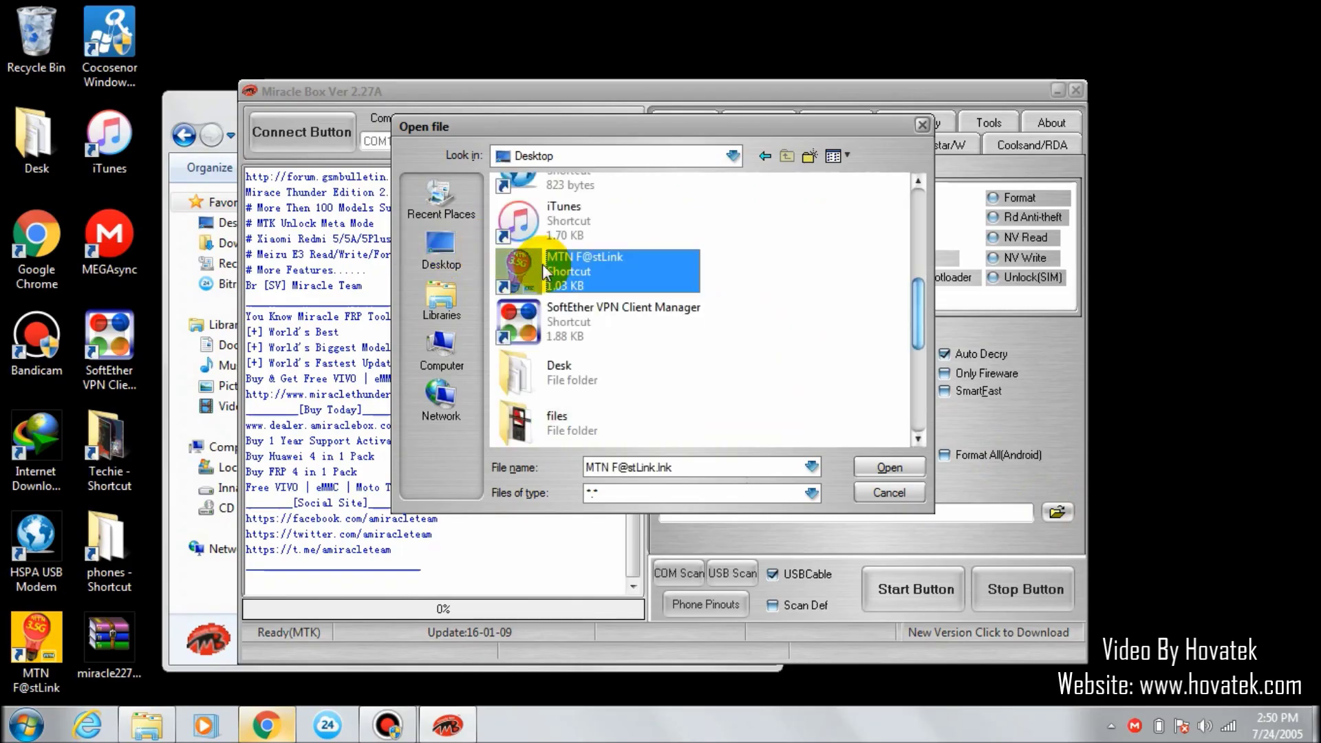
{"action": "double_click", "coordinate": [589, 402]}
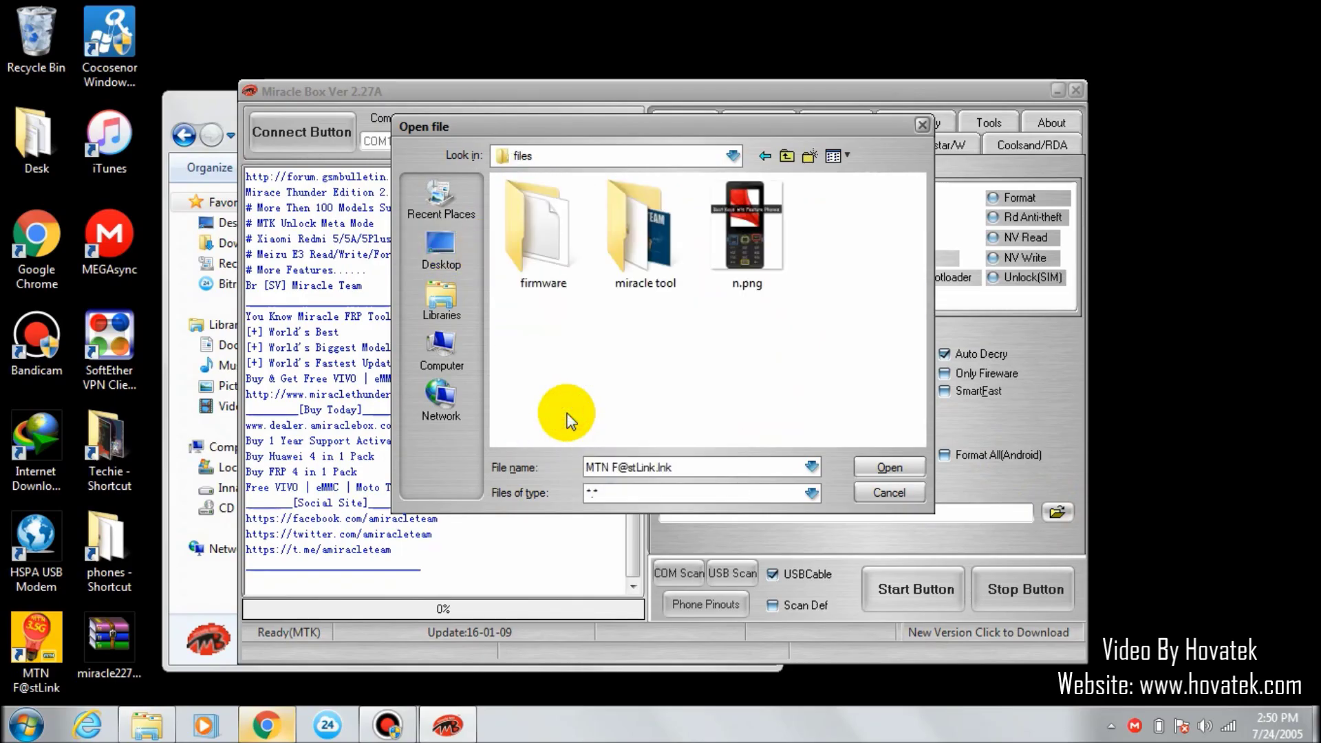
{"action": "double_click", "coordinate": [538, 225]}
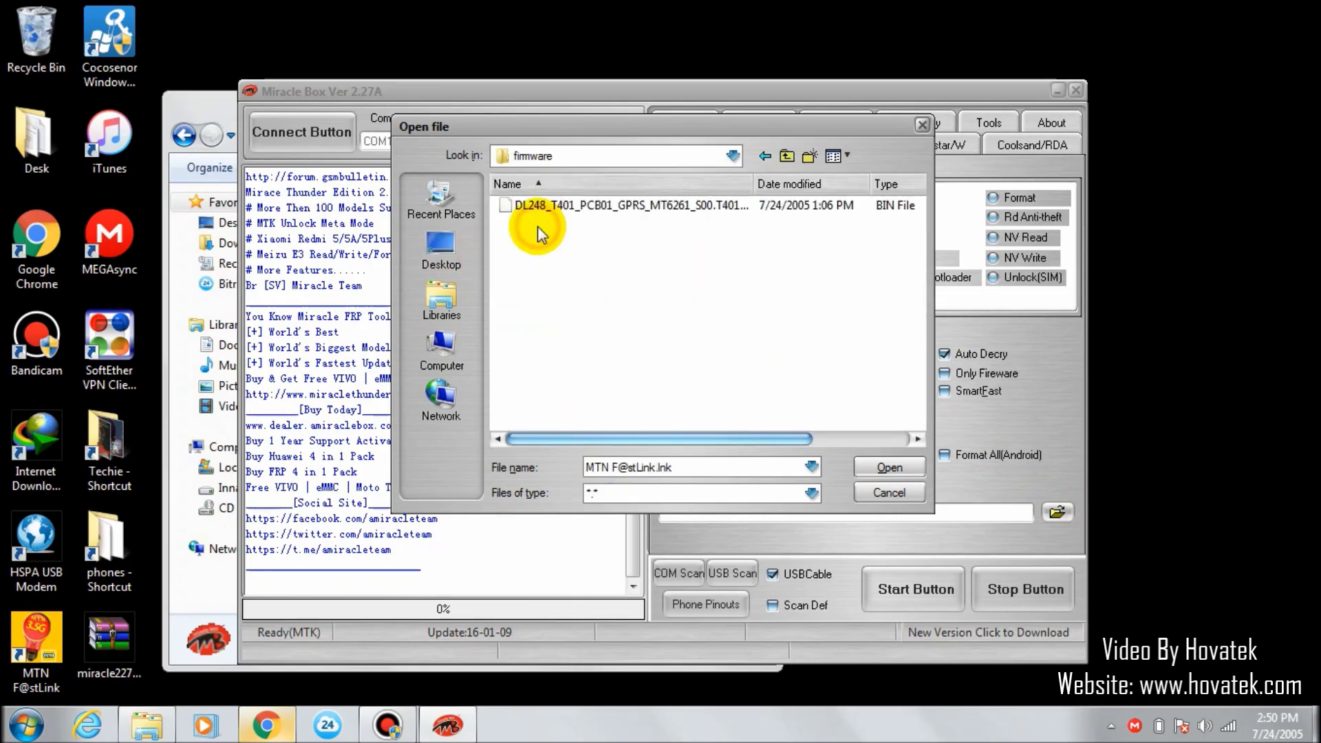
{"action": "double_click", "coordinate": [586, 207]}
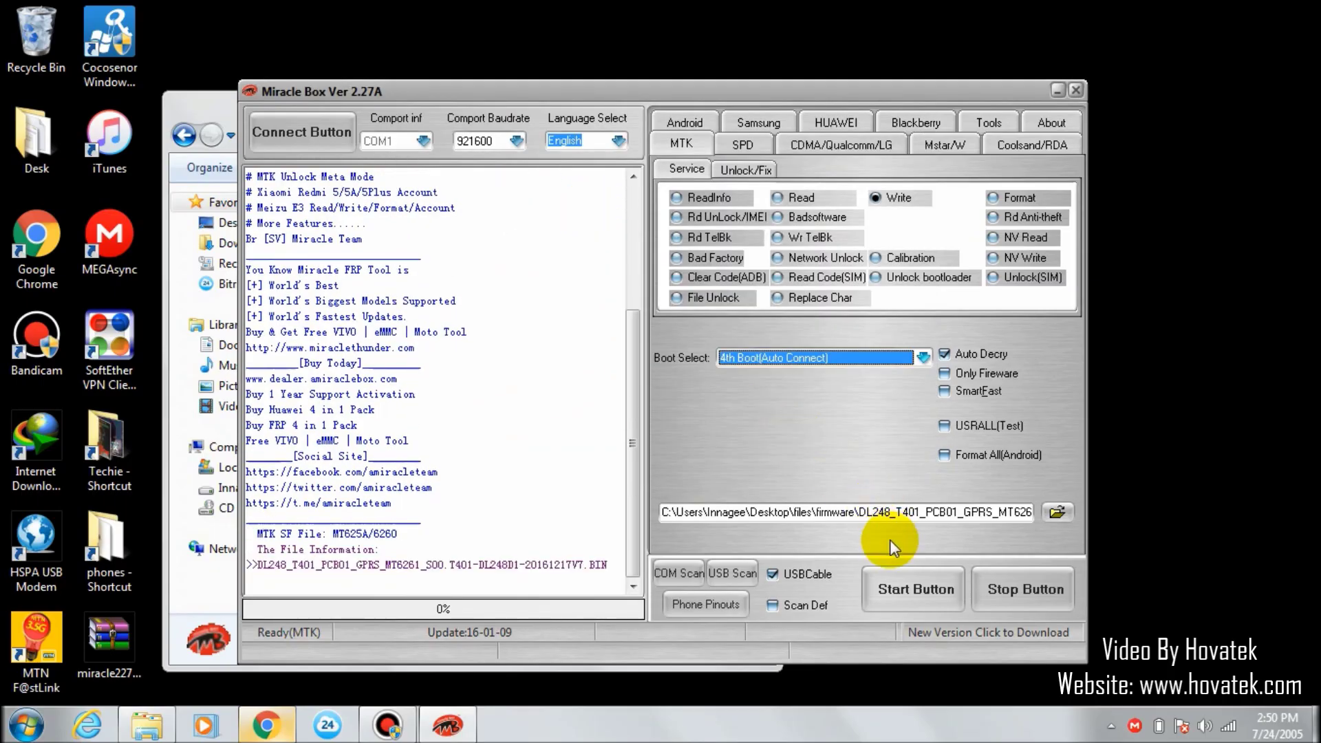
{"action": "left_click", "coordinate": [896, 587]}
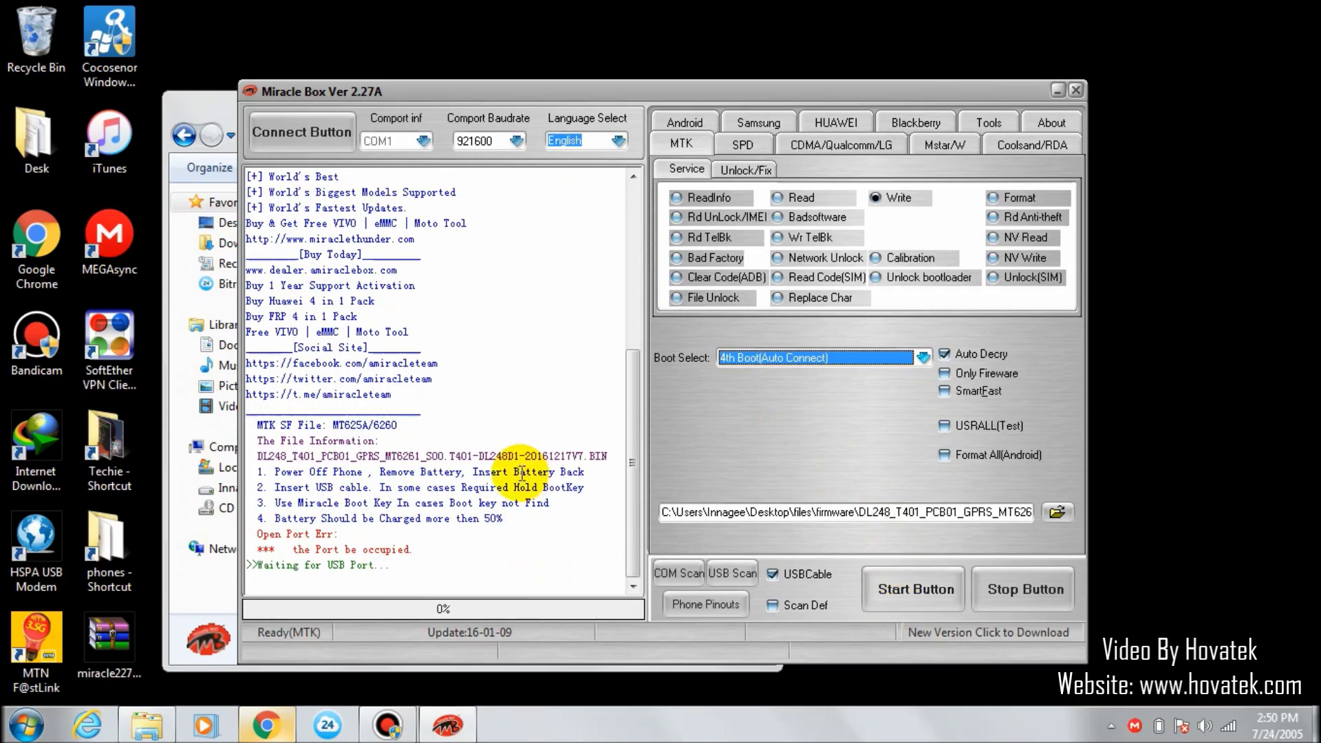
{"action": "left_click", "coordinate": [216, 101]}
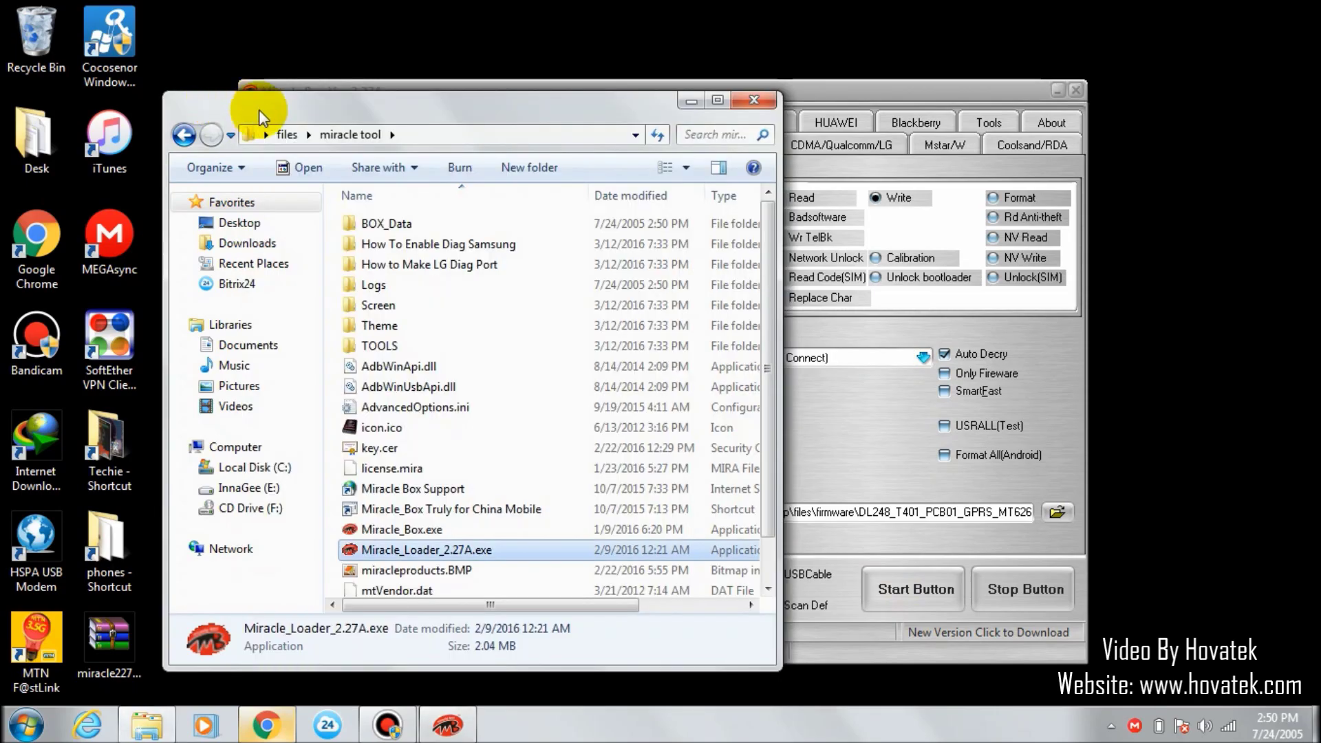
Step: View the n.png boot keys chart for MTK feature phones, then close Photo Viewer
{"action": "left_click", "coordinate": [184, 136]}
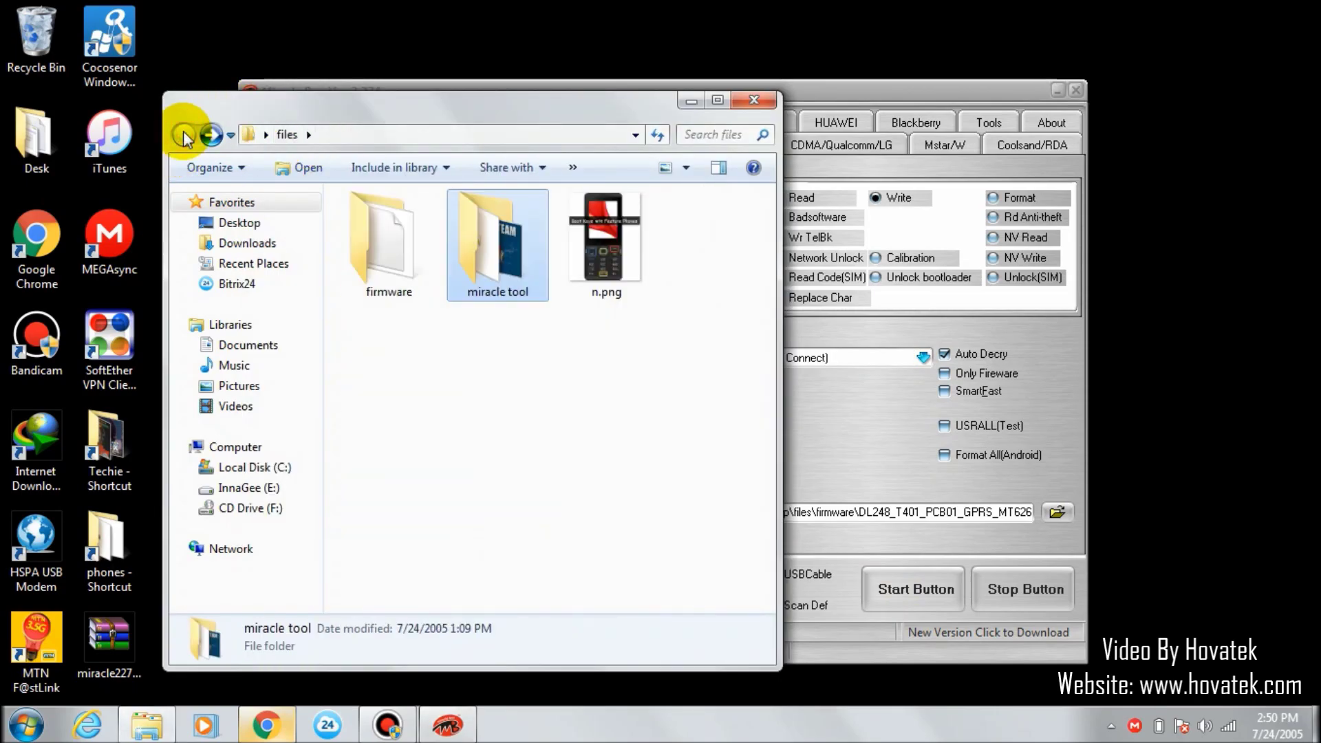
{"action": "left_click", "coordinate": [614, 261]}
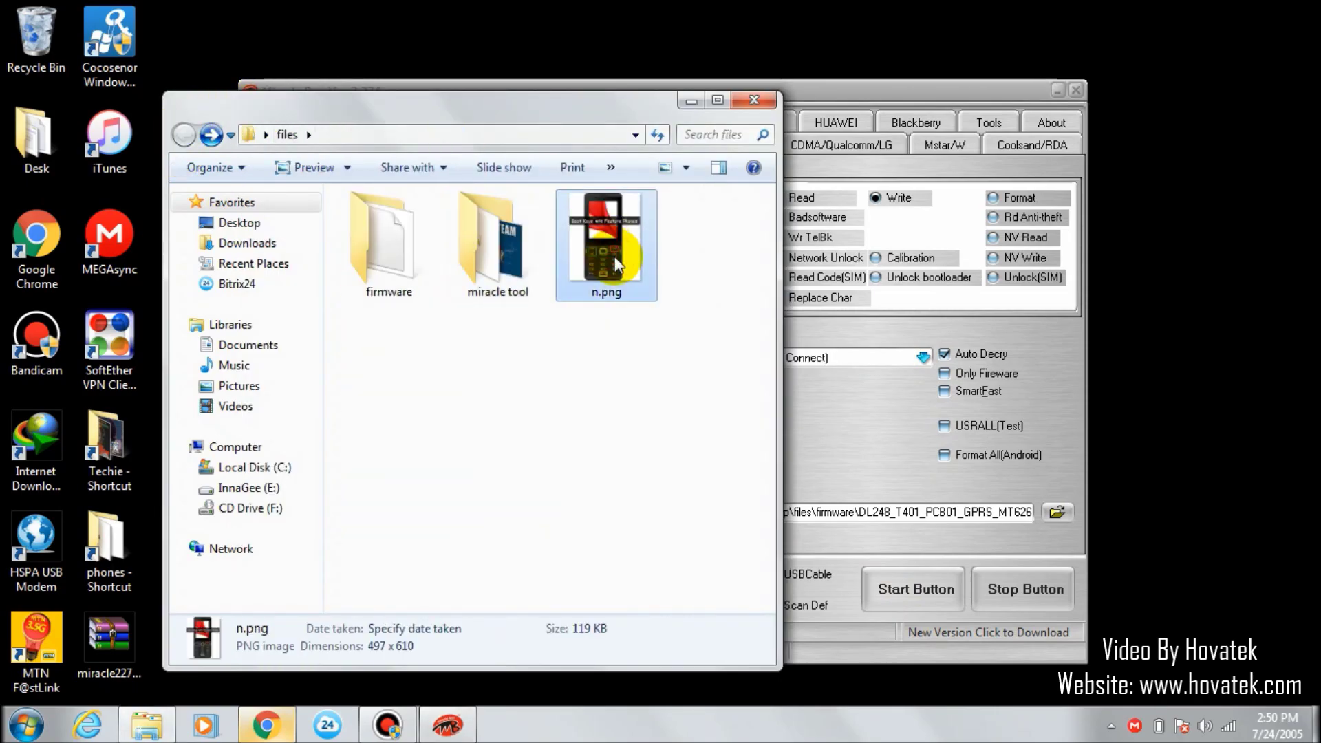
{"action": "double_click", "coordinate": [614, 261]}
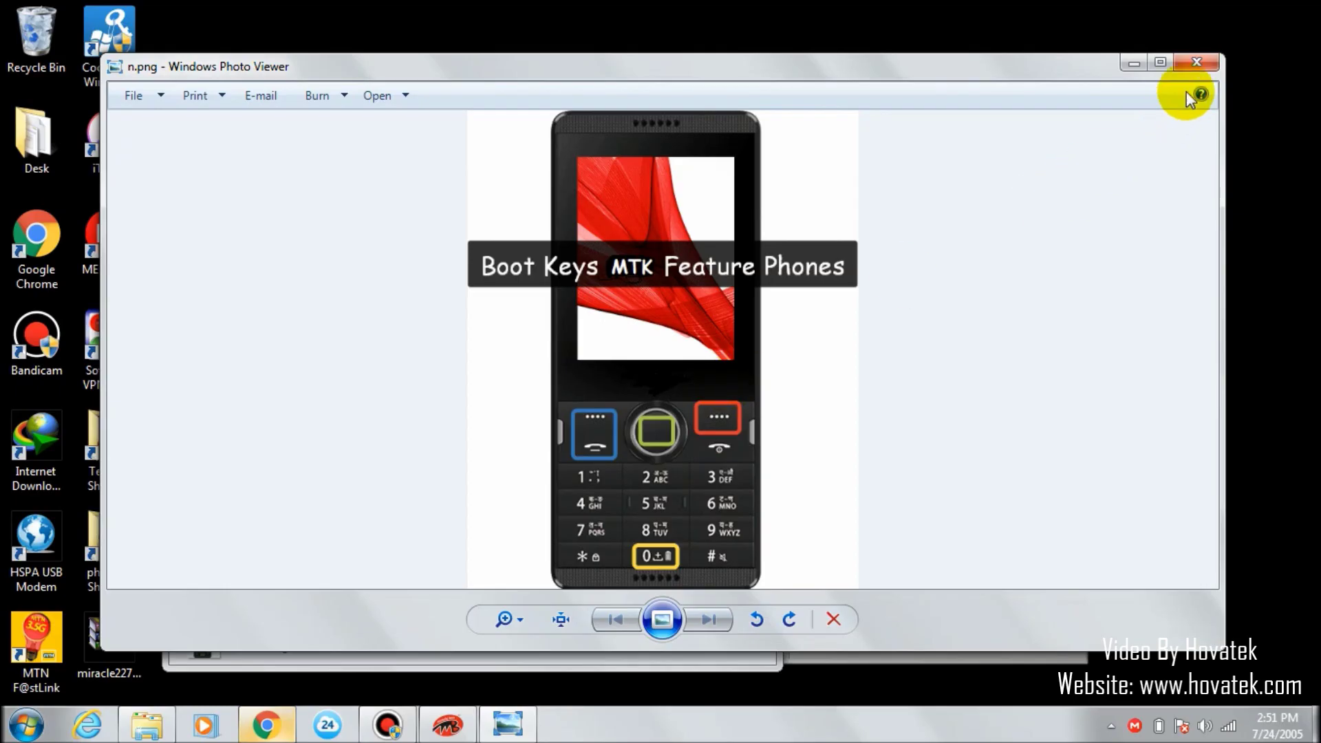
{"action": "left_click", "coordinate": [1192, 60]}
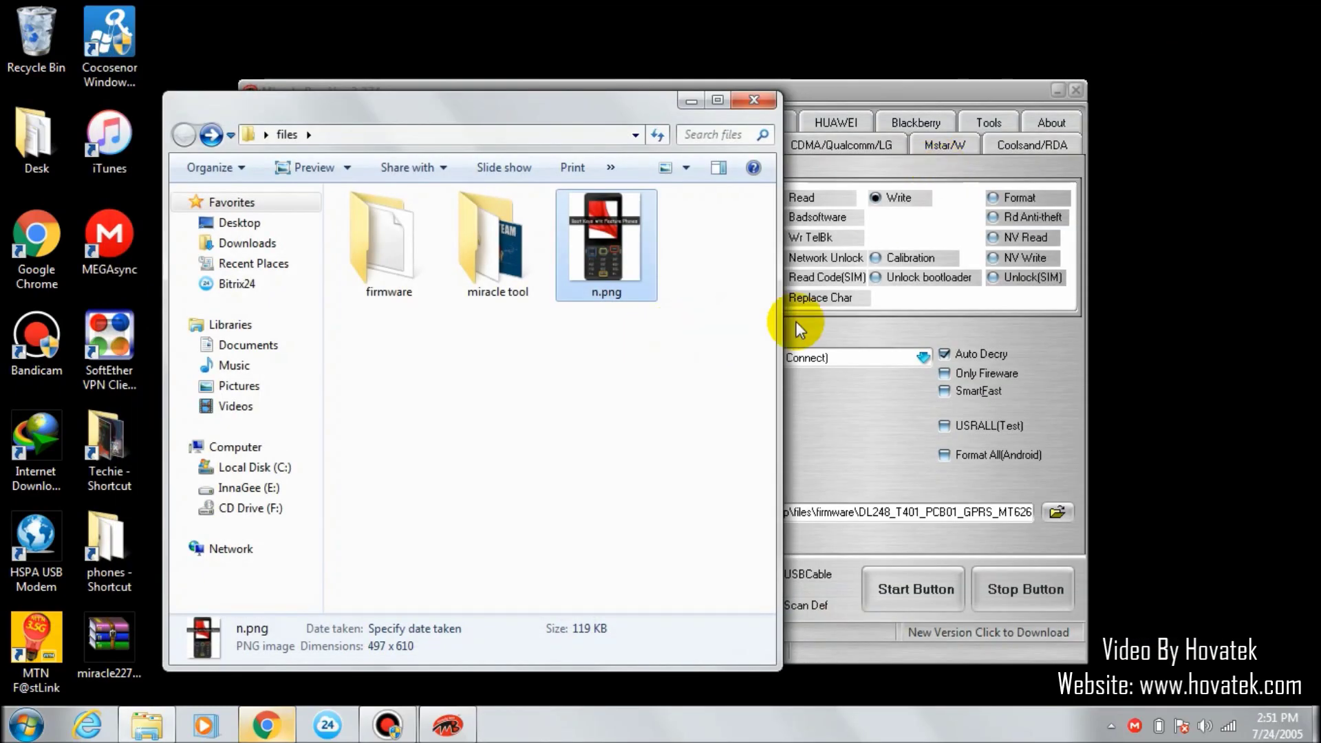
Step: Return to Miracle Box, switch to 7th Boot, and connect the MT6261 phone
{"action": "left_click", "coordinate": [915, 402]}
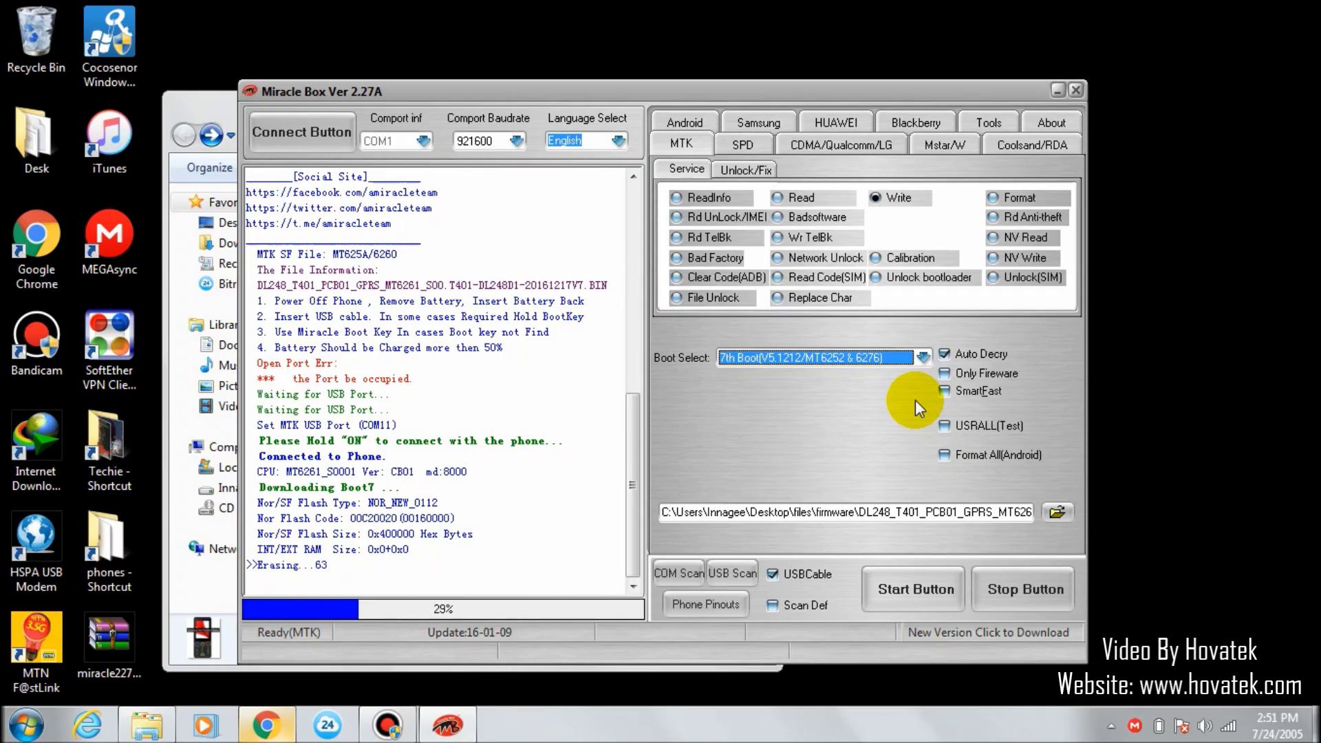
Step: Let the write finish, then highlight the Write OK and 0 mins 48 s lines
{"action": "left_click", "coordinate": [754, 446]}
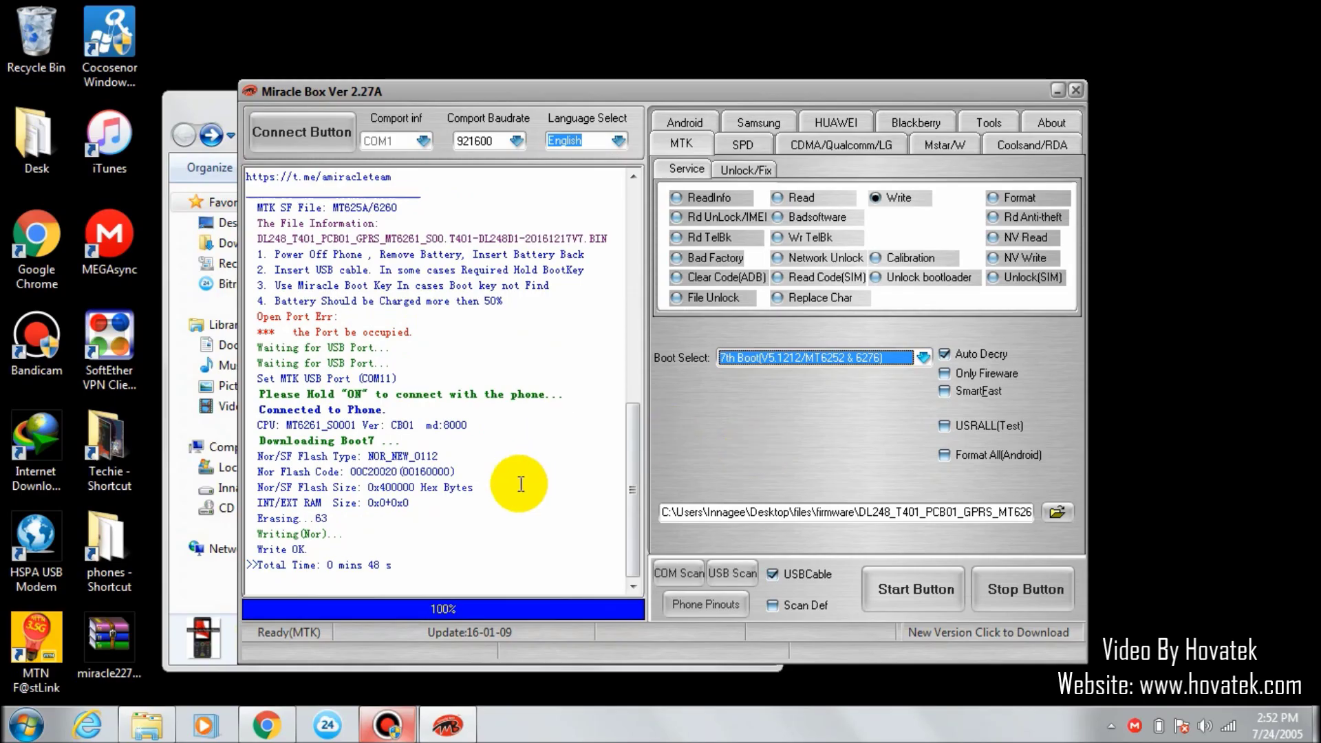
{"action": "left_click_drag", "start_coordinate": [409, 565], "coordinate": [446, 585]}
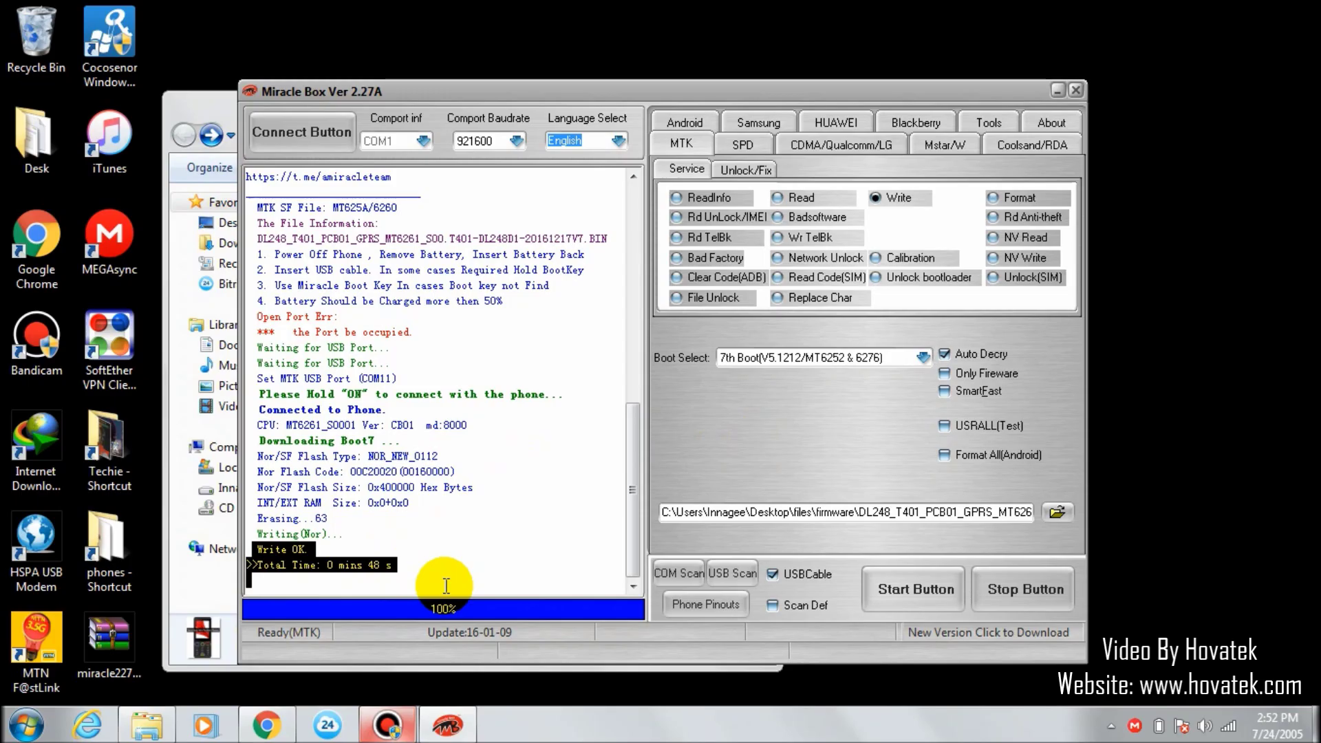